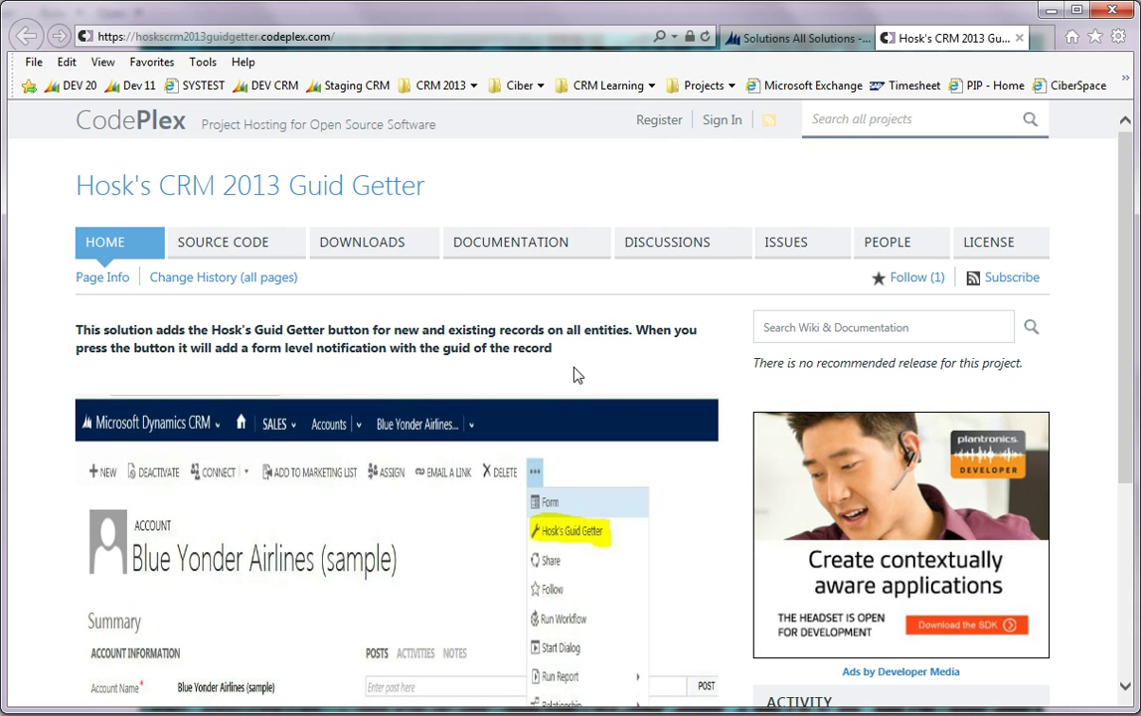
# Start downloading HosksGuidGetter_1_0_0_0_managed.zip from the project's downloads page.
pyautogui.scroll(-1, 574, 375)
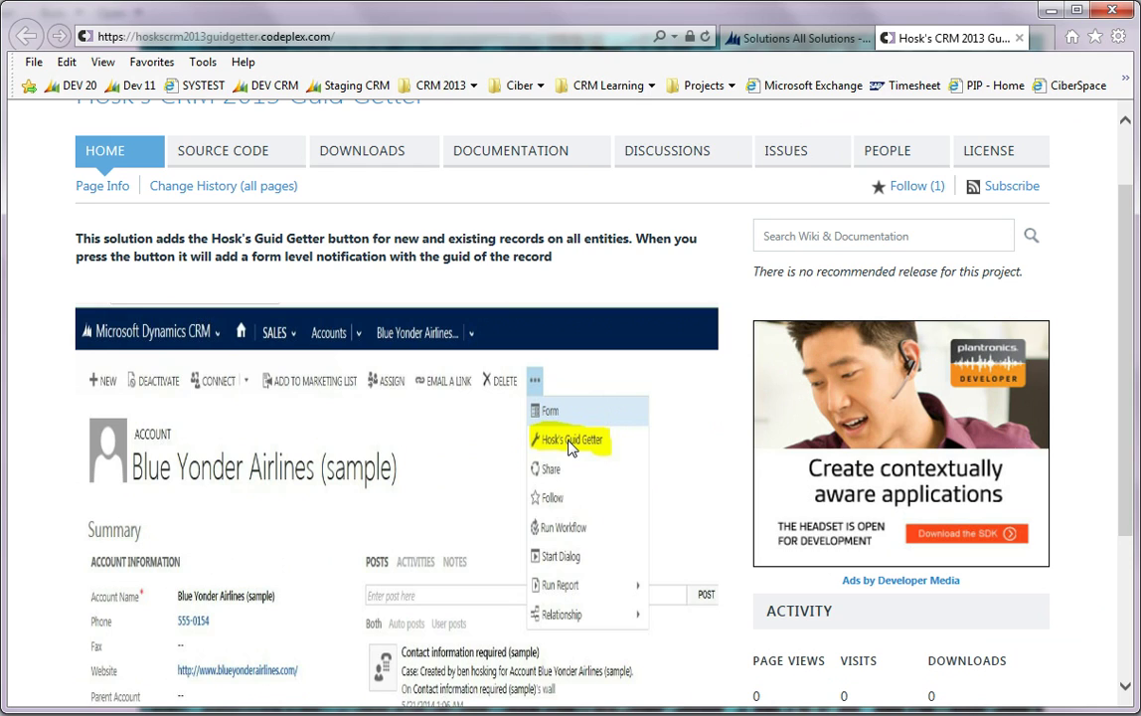
pyautogui.scroll(1, 477, 178)
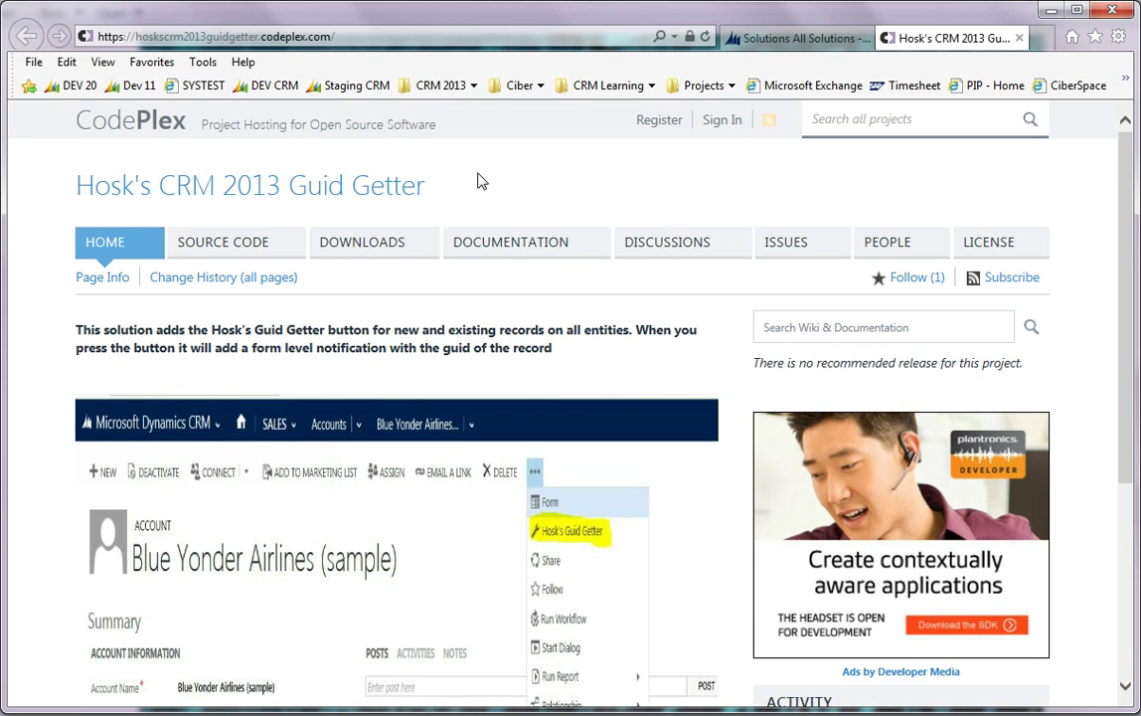
pyautogui.click(415, 245)
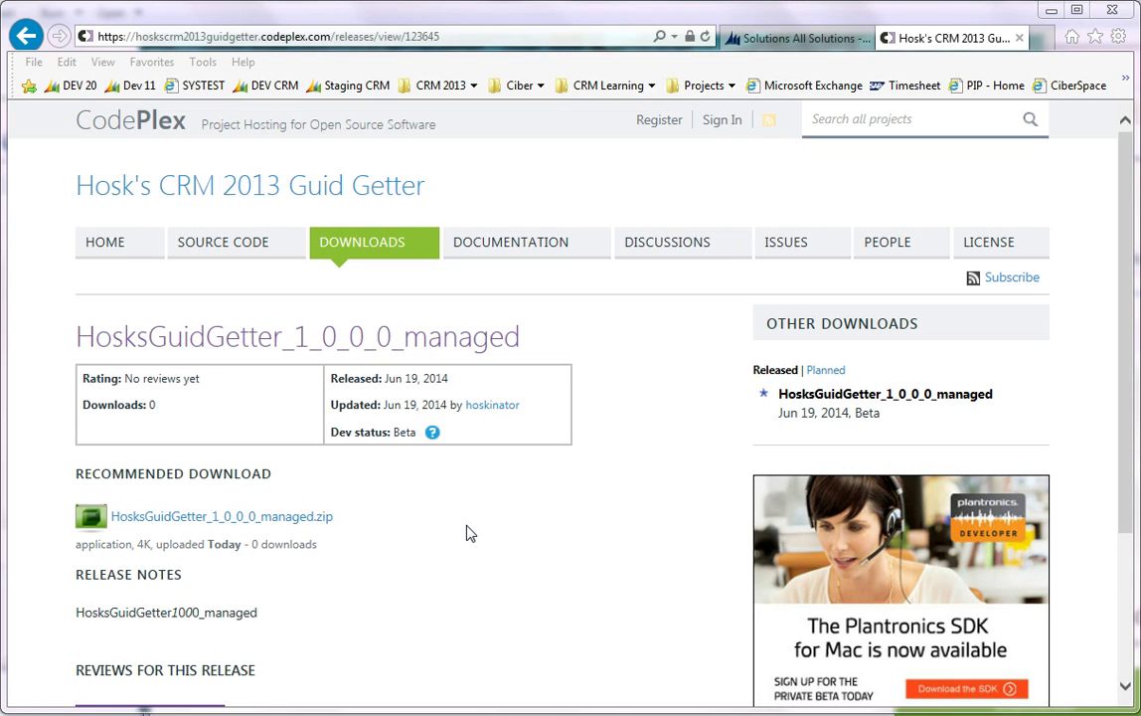
pyautogui.click(300, 517)
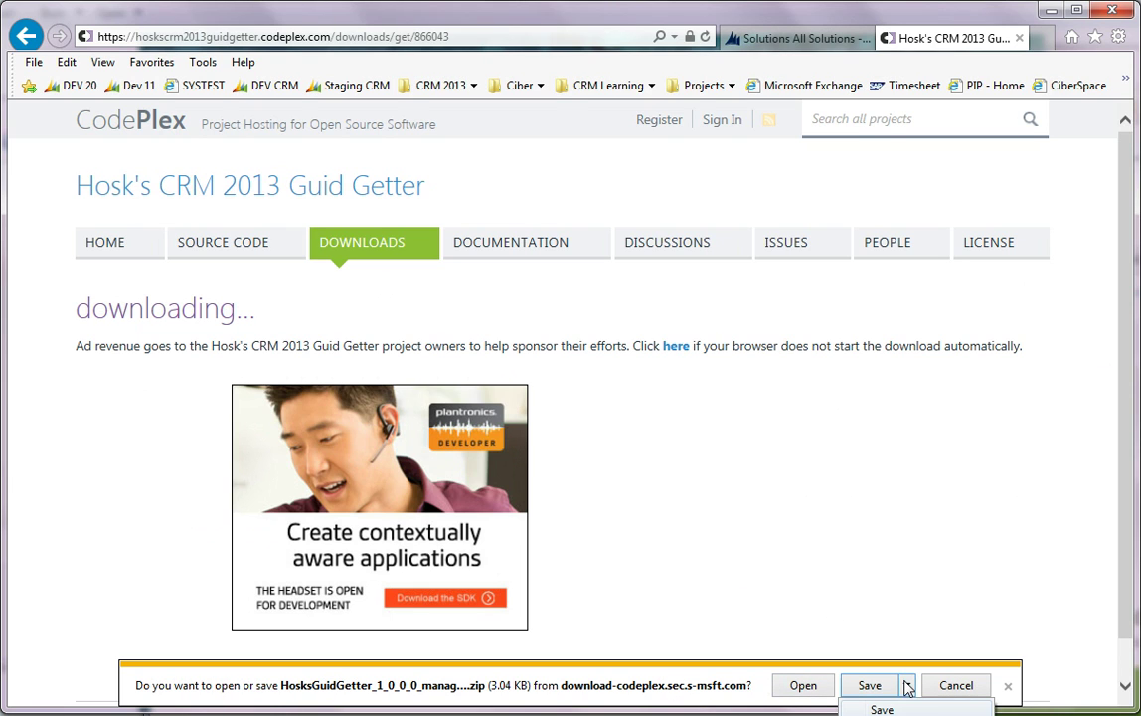
# Save the zip file in C:\Projects\CRM 2013\Solutions and dismiss the browser notifications.
pyautogui.click(854, 685)
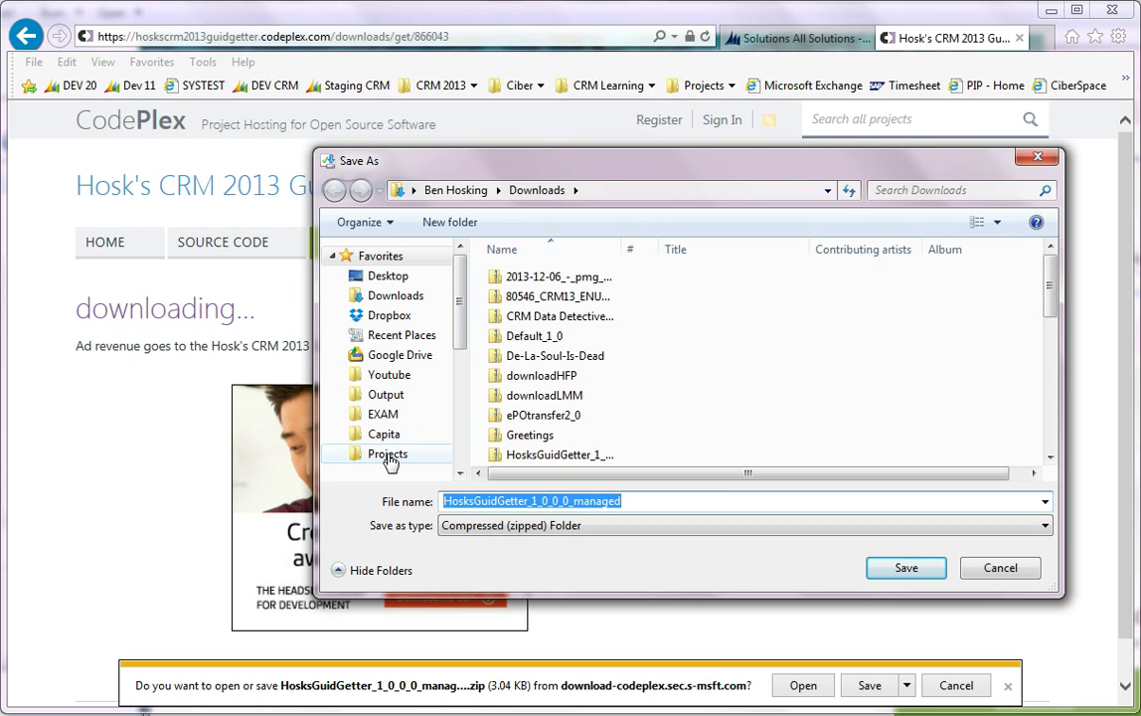
pyautogui.click(388, 455)
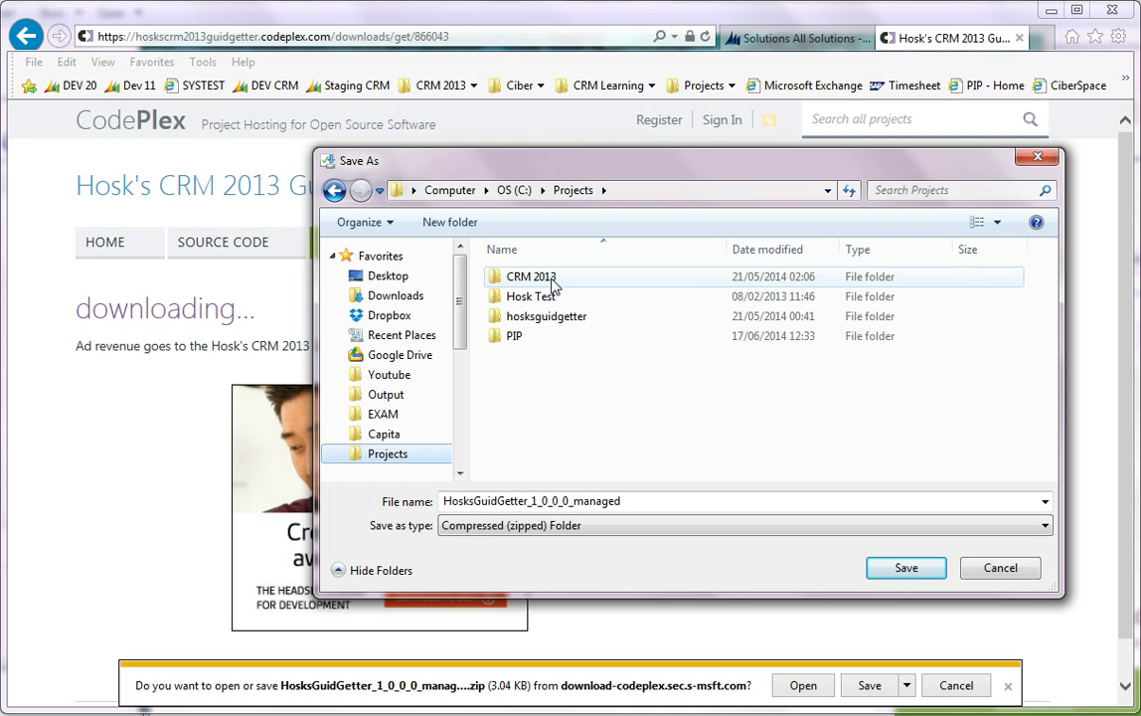
pyautogui.doubleClick(549, 278)
pyautogui.doubleClick(537, 358)
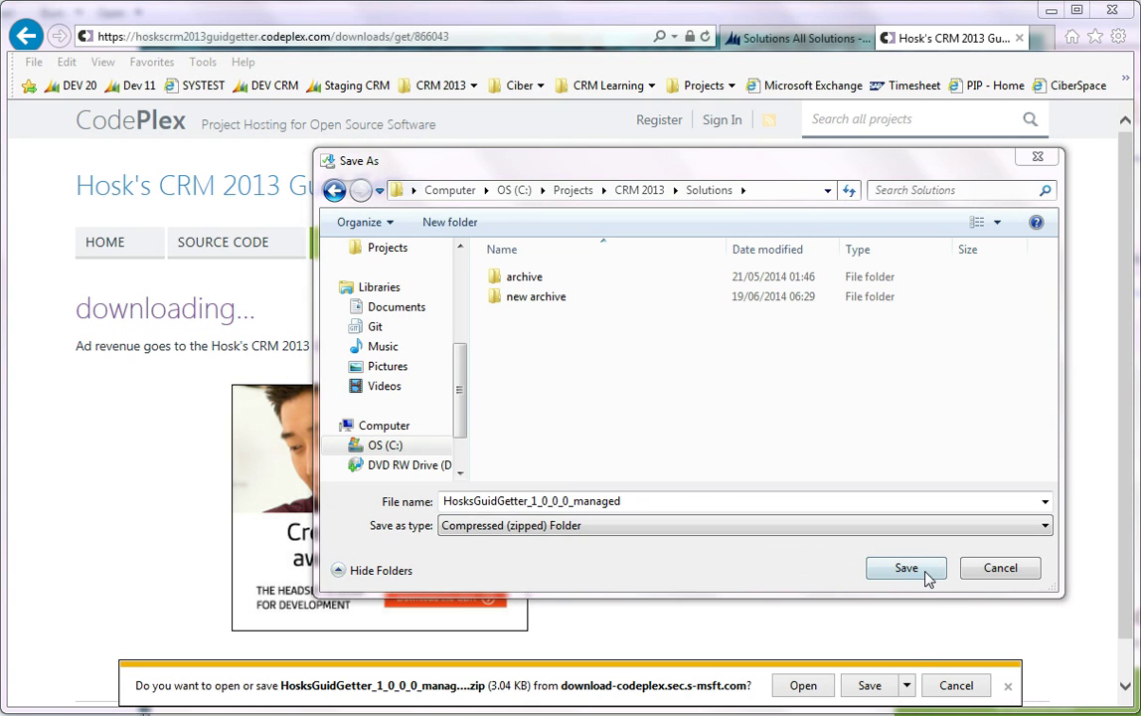
pyautogui.click(916, 574)
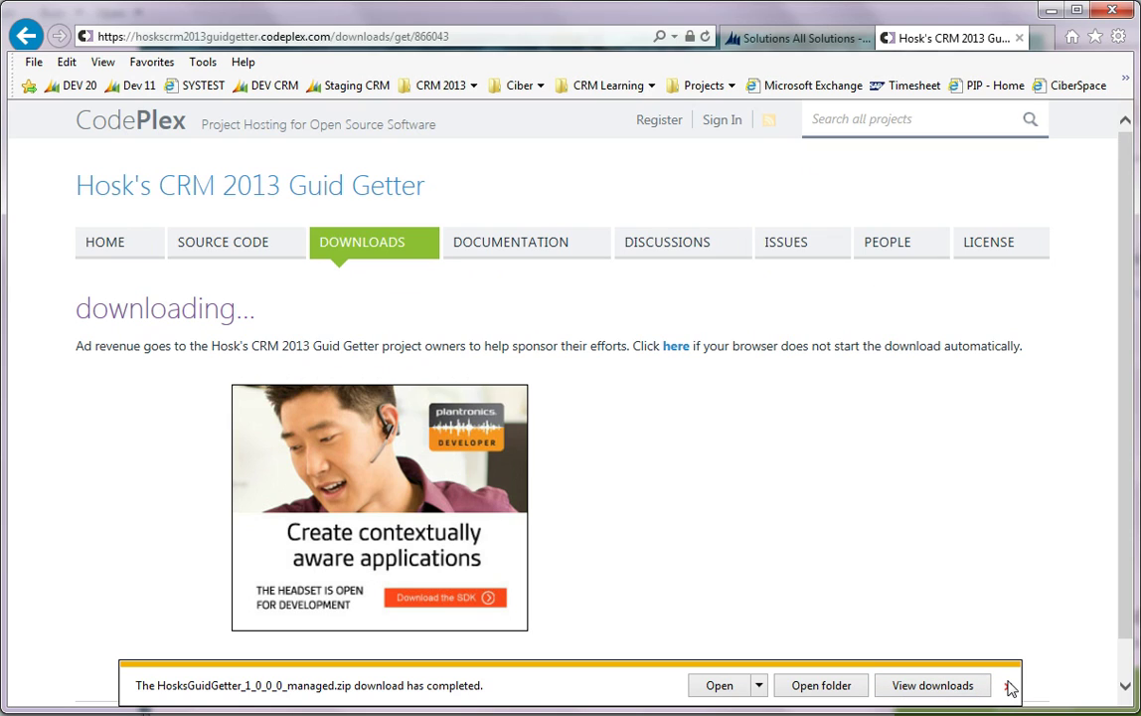
pyautogui.click(1009, 688)
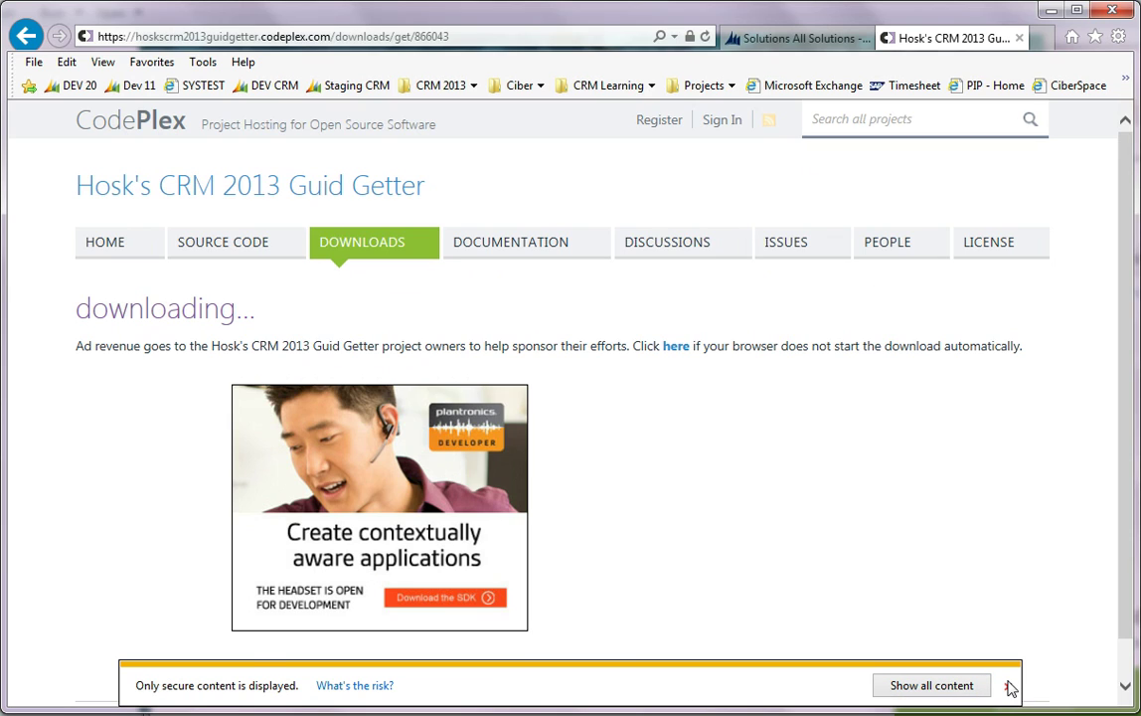
pyautogui.click(1008, 688)
# Start a solution import in Dynamics CRM with HosksGuidGetter_1_0_0_0_managed.zip from C:\Projects\CRM 2013\Solutions and proceed to the solution information.
pyautogui.click(783, 40)
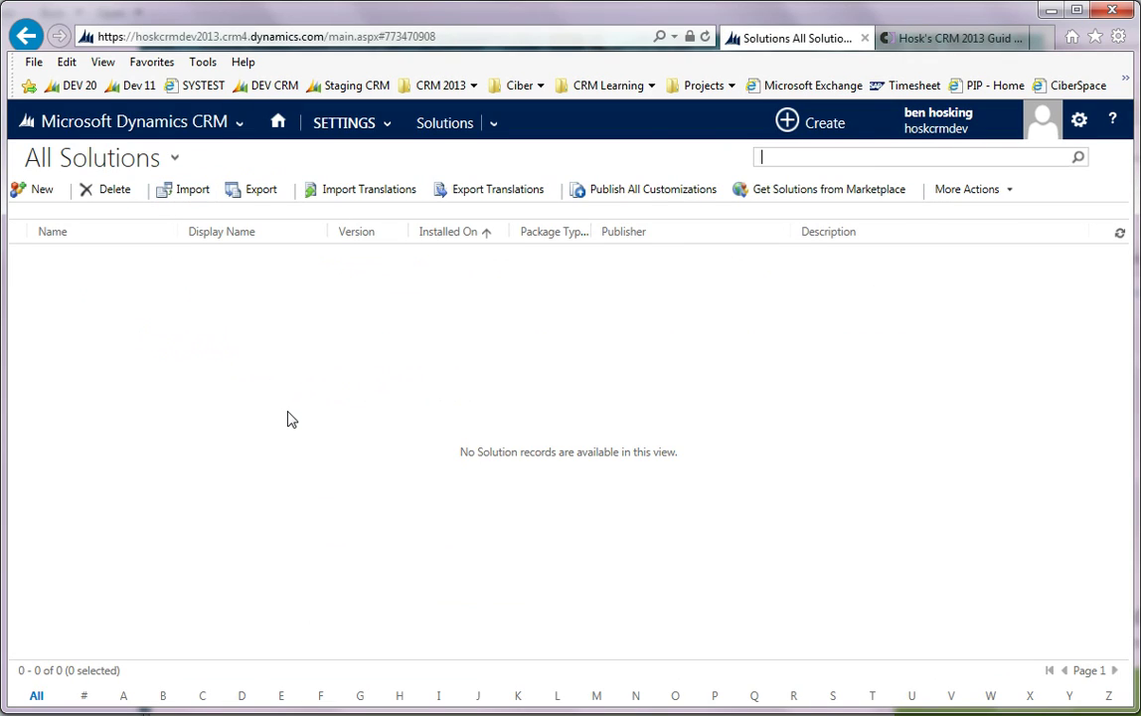
pyautogui.click(177, 188)
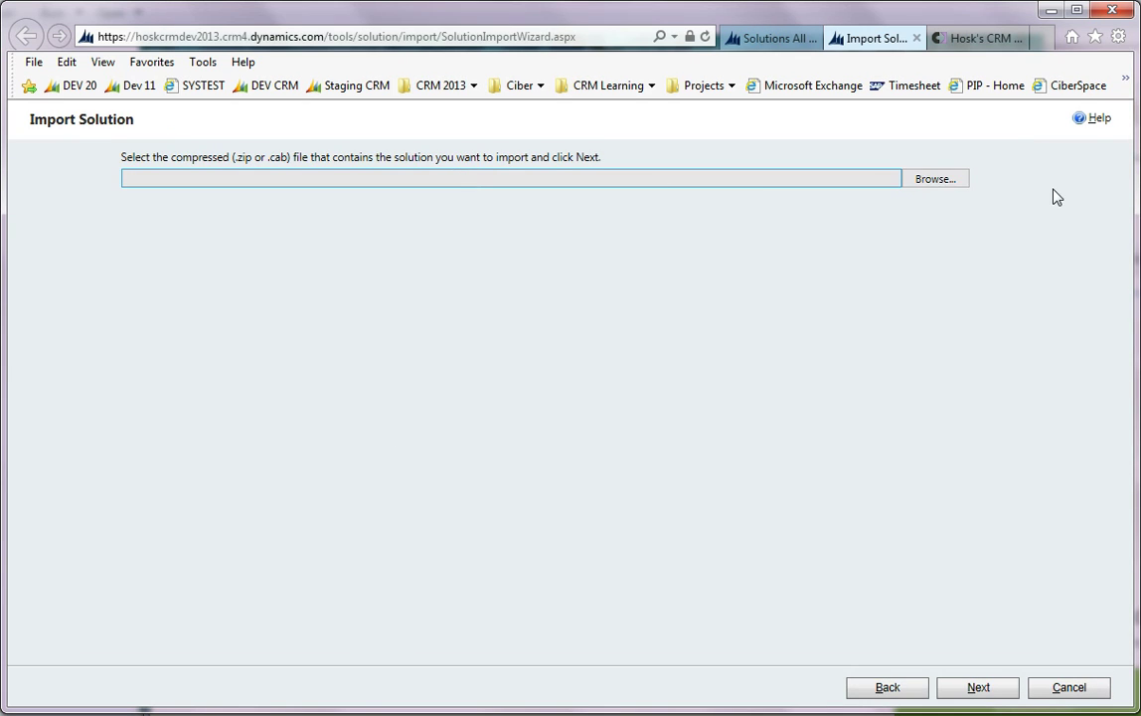
pyautogui.click(996, 188)
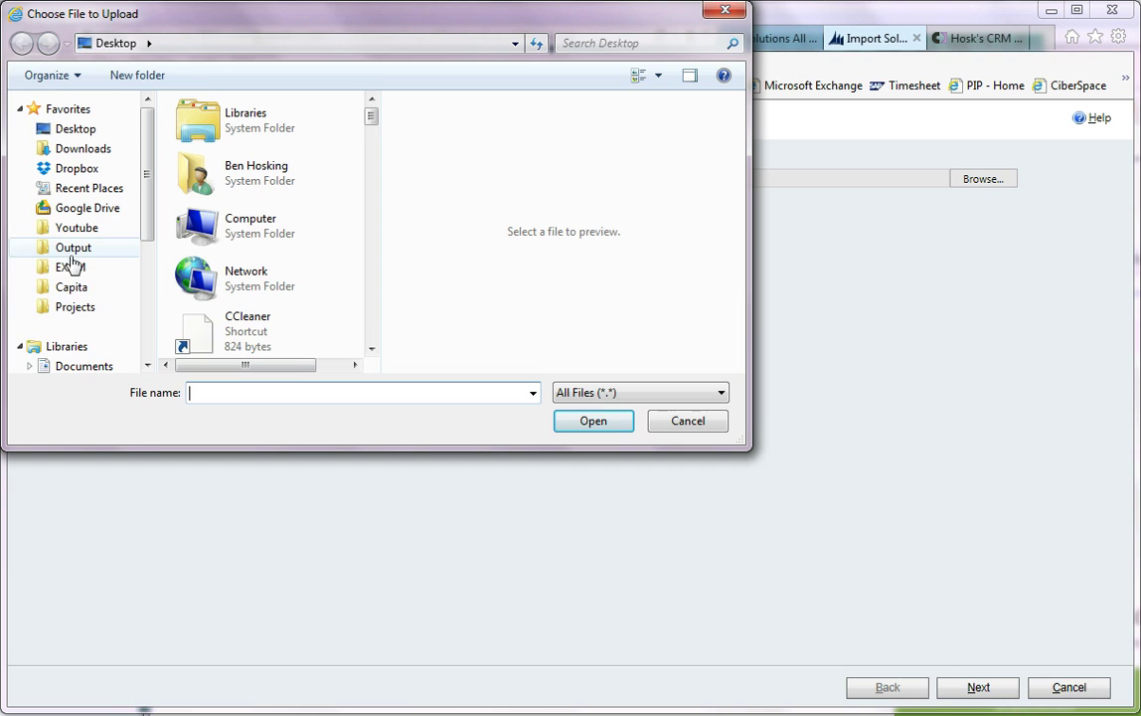
pyautogui.click(74, 308)
pyautogui.doubleClick(246, 143)
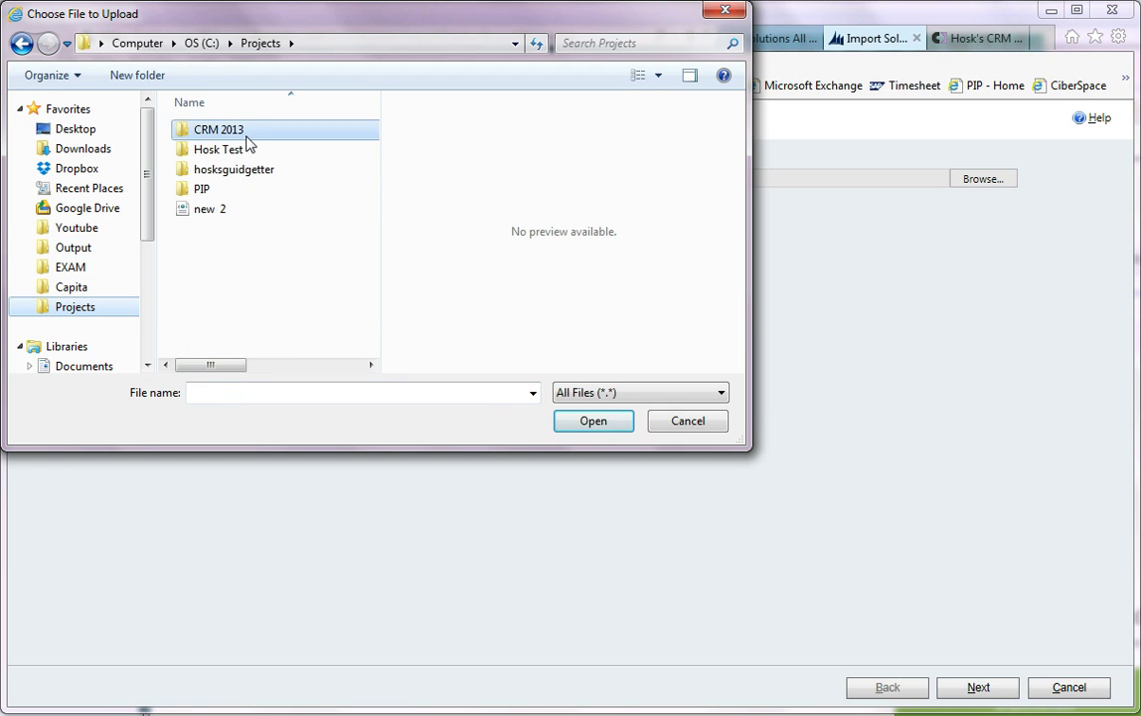
pyautogui.doubleClick(247, 212)
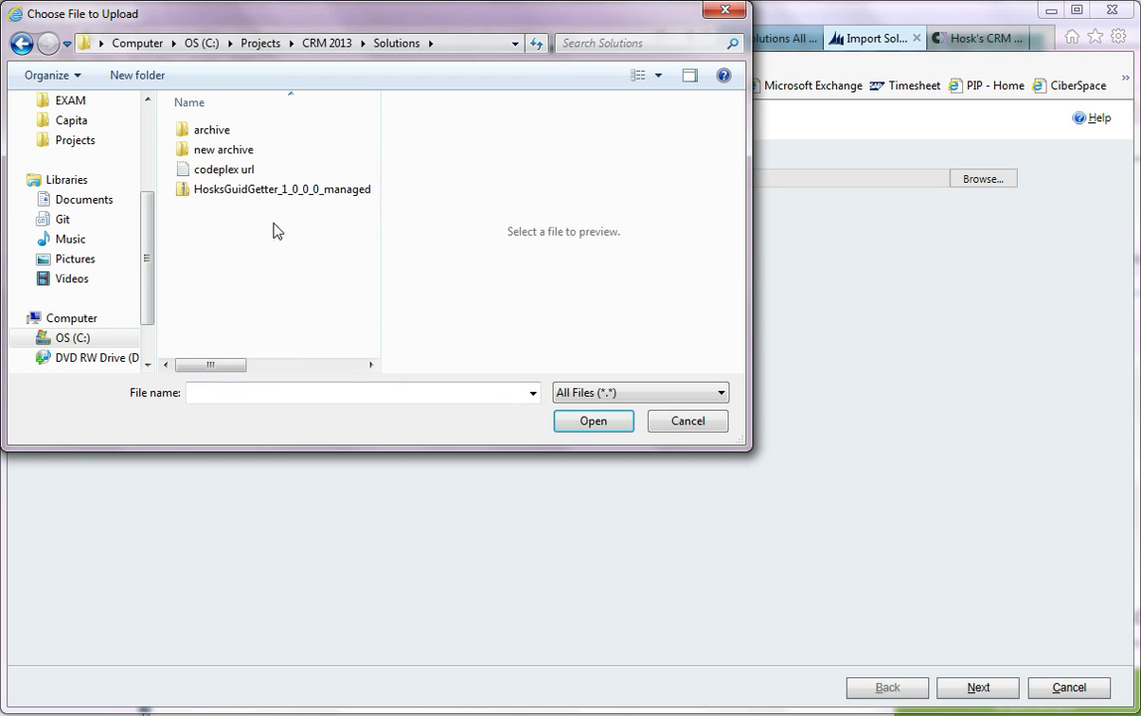
pyautogui.click(239, 198)
pyautogui.click(597, 423)
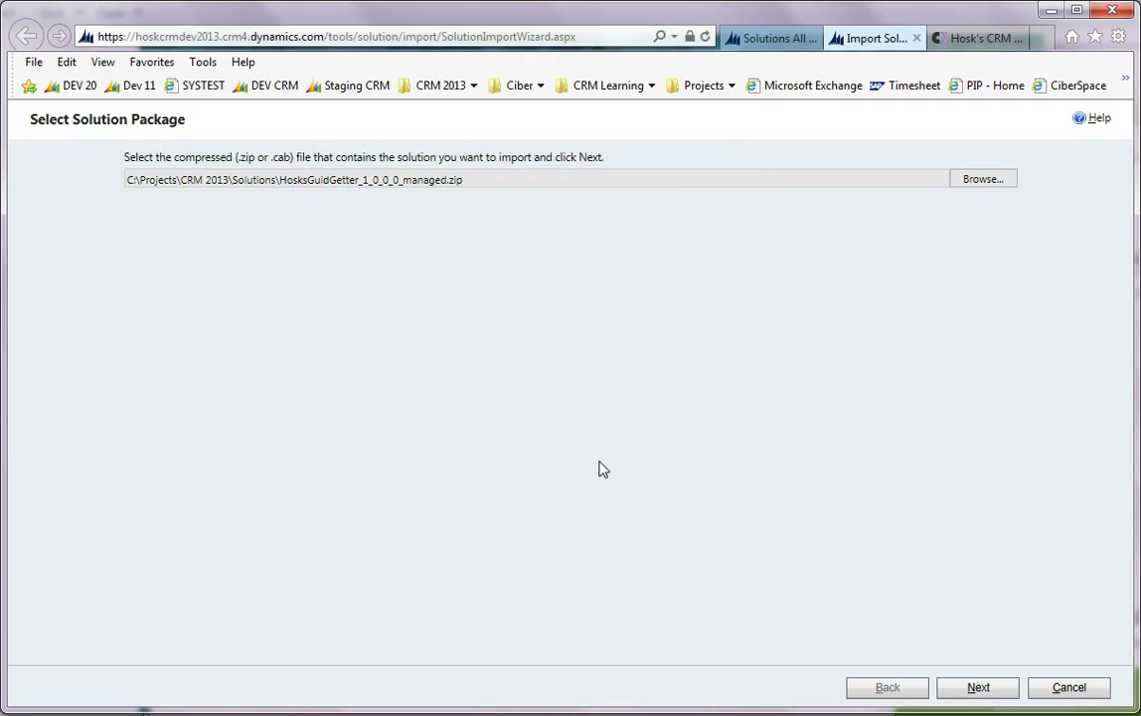
pyautogui.click(977, 689)
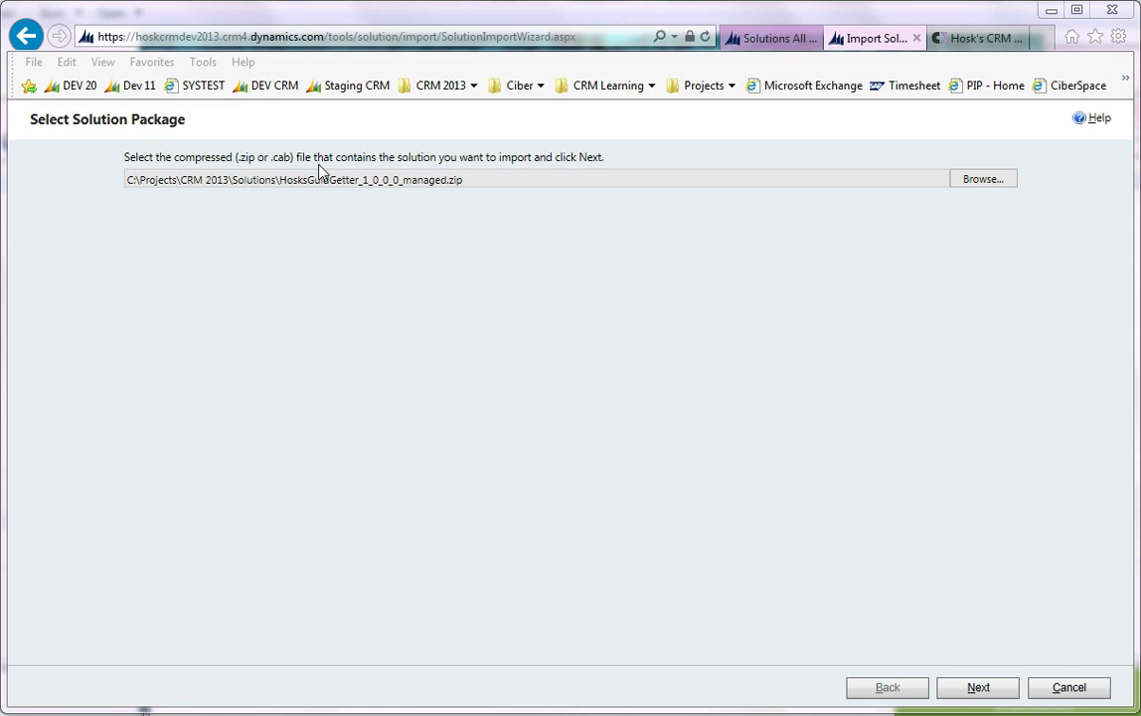
pyautogui.click(979, 688)
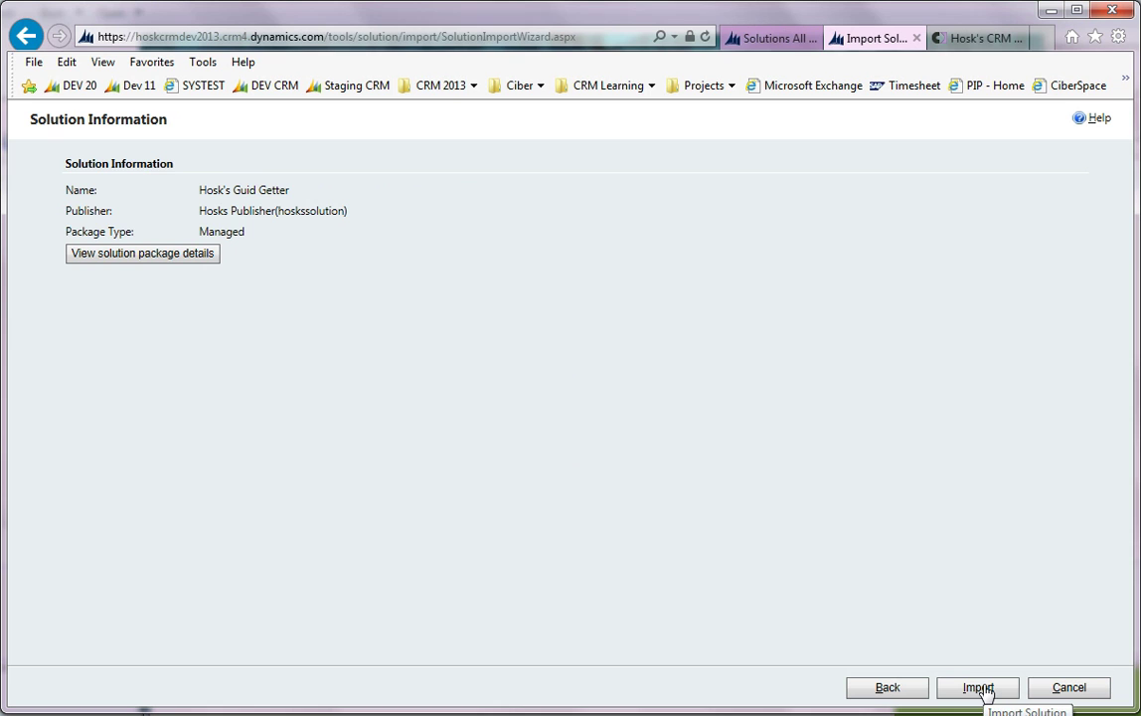
# Review the components in the solution package details, and complete the import of Hosk's Guid Getter.
pyautogui.click(177, 260)
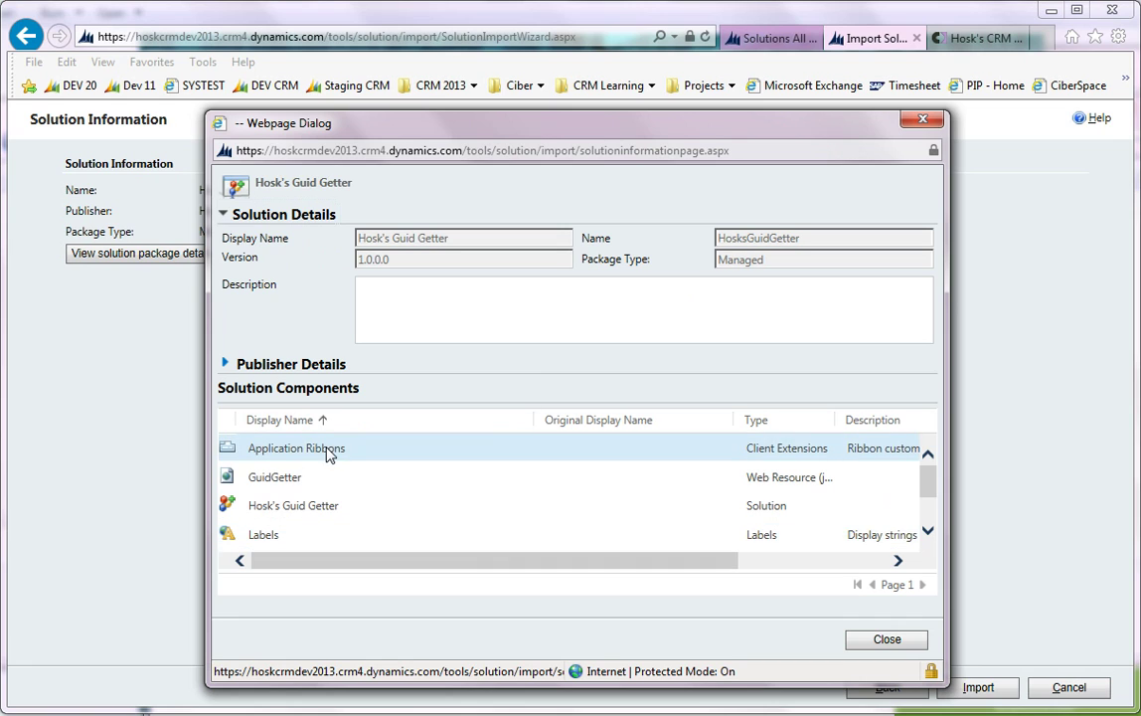
pyautogui.scroll(-3, 395, 481)
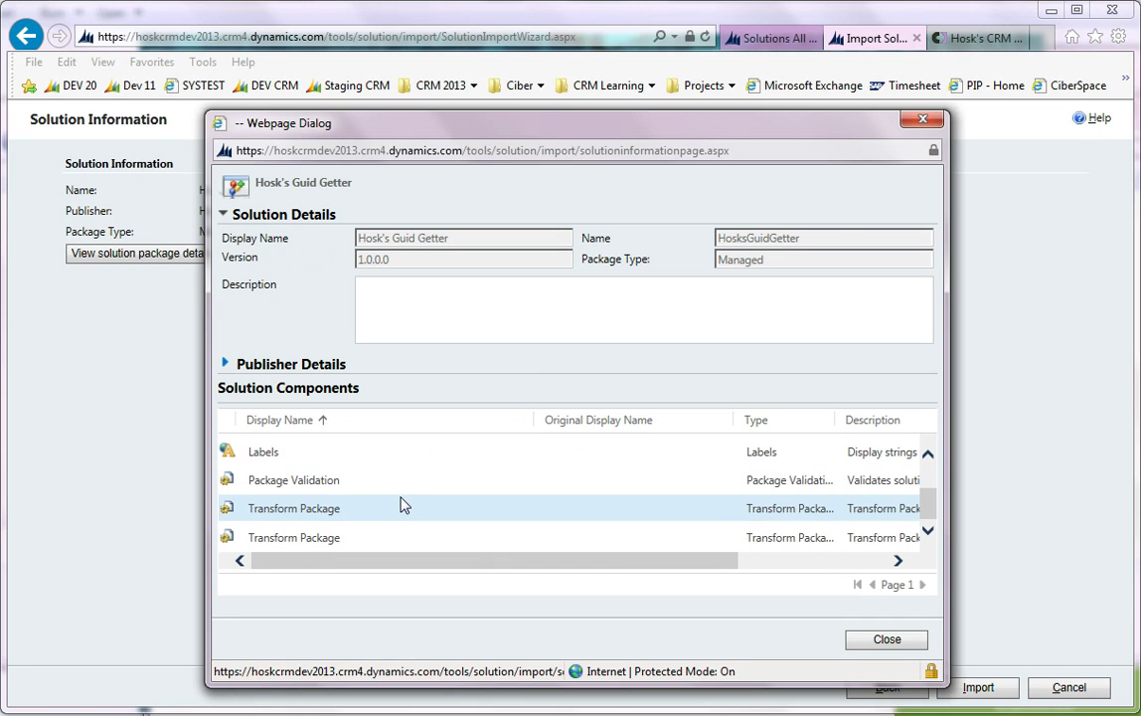
pyautogui.click(868, 640)
pyautogui.click(974, 691)
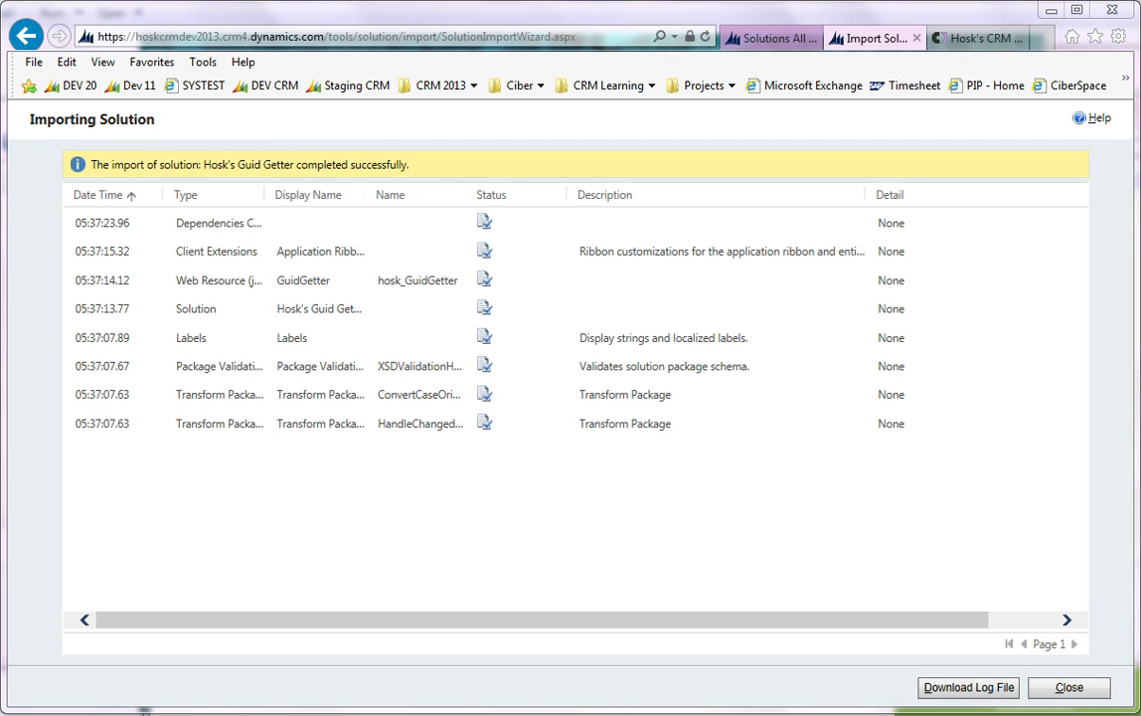
pyautogui.click(1070, 688)
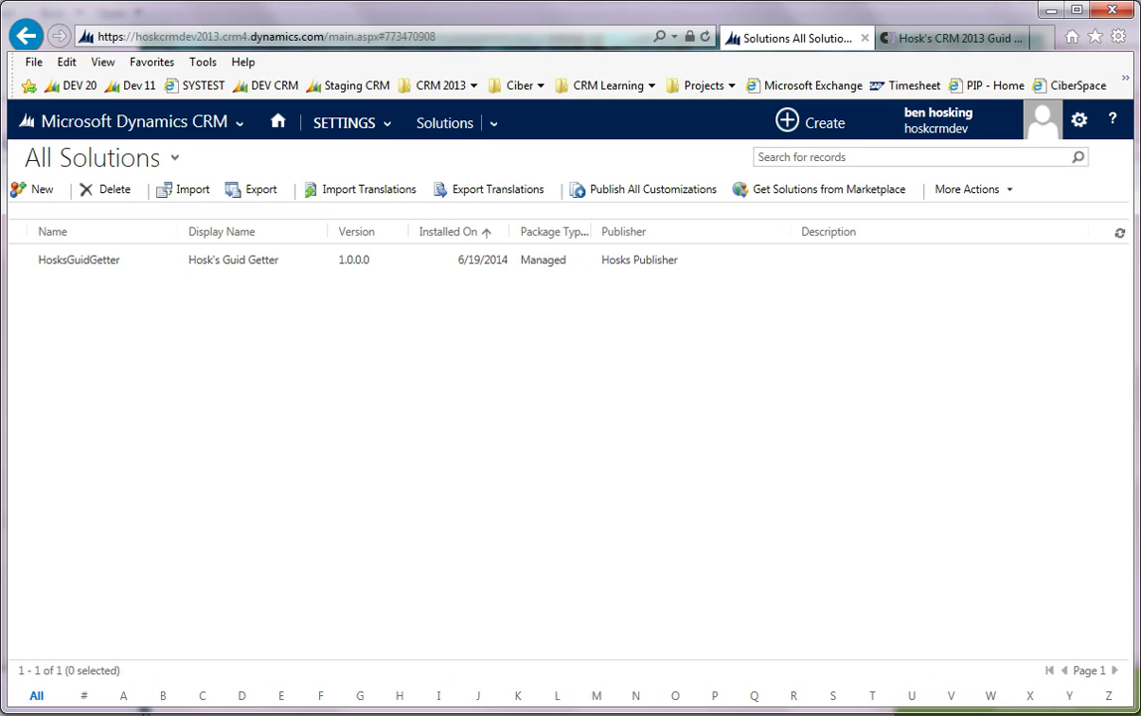
# Open the Coho Winery (sample) record from the Sales area's active accounts.
pyautogui.click(237, 123)
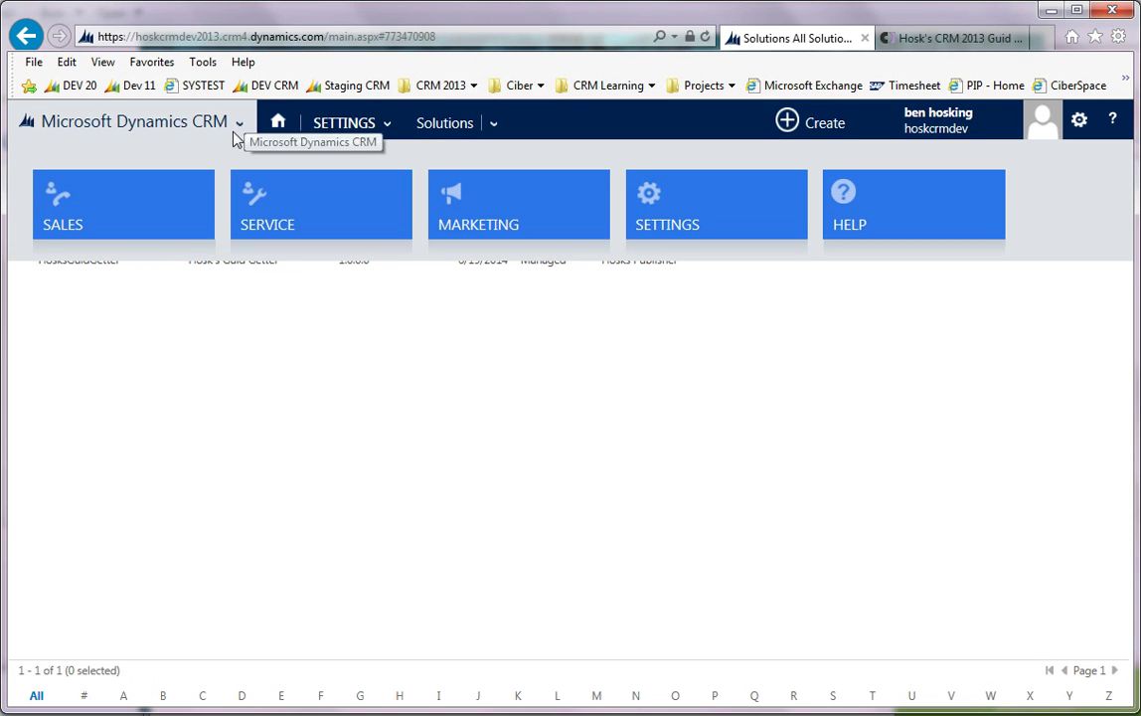
pyautogui.click(151, 183)
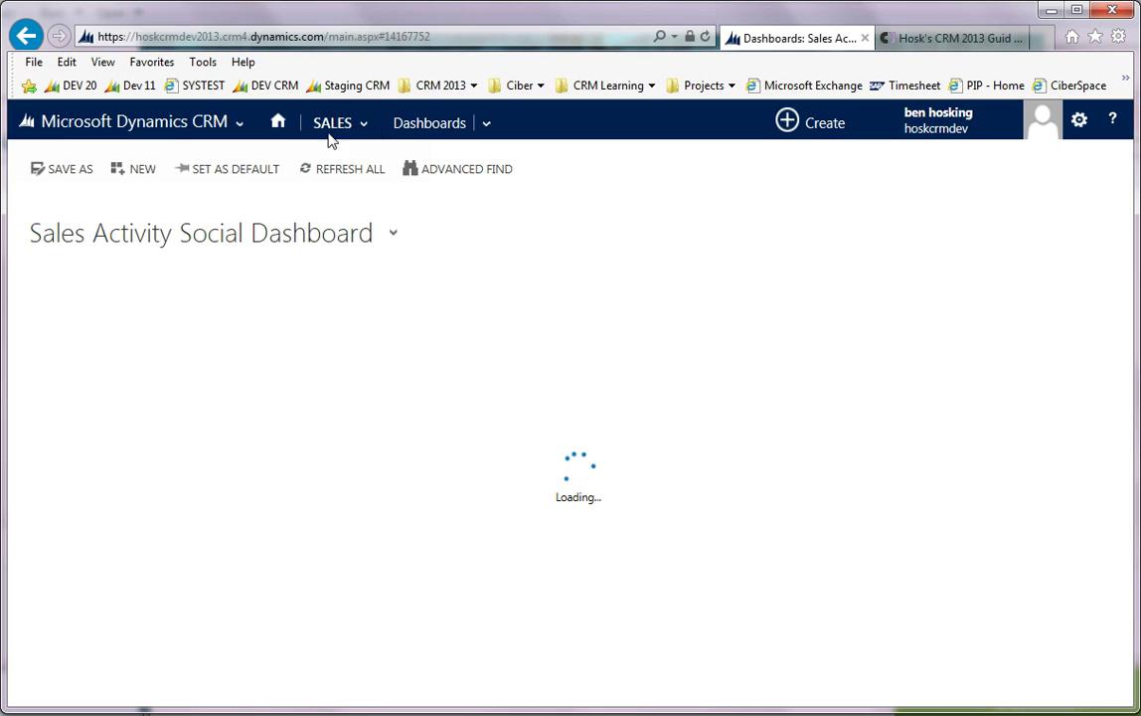
pyautogui.click(361, 127)
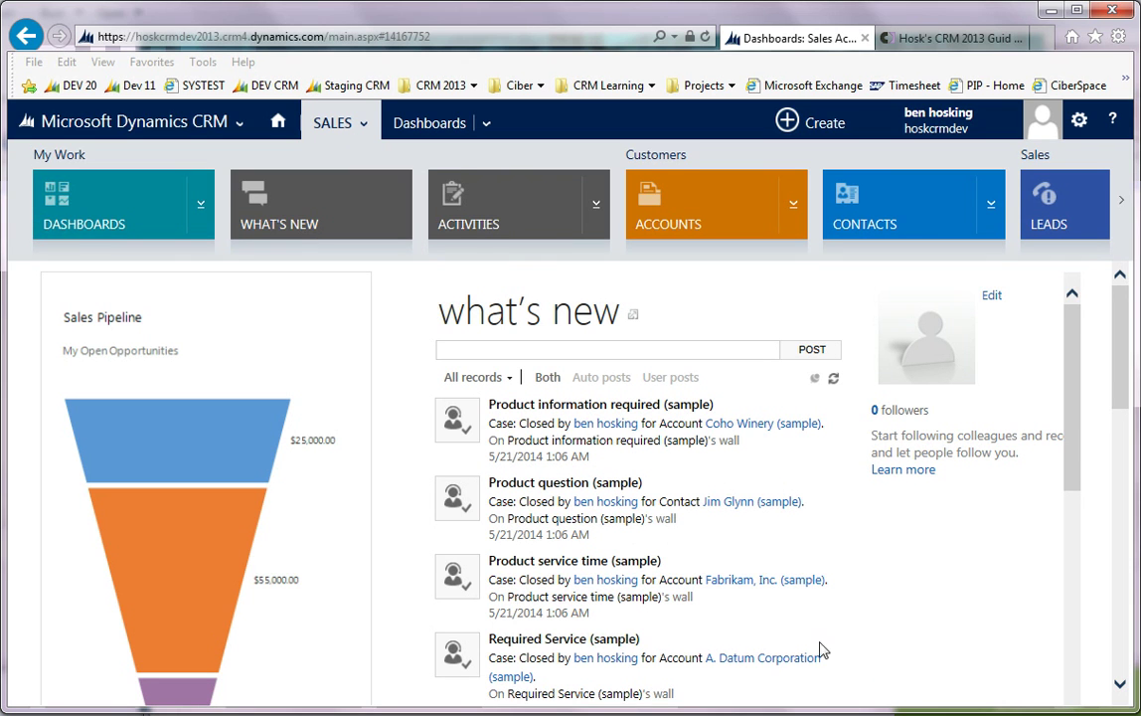
pyautogui.click(753, 224)
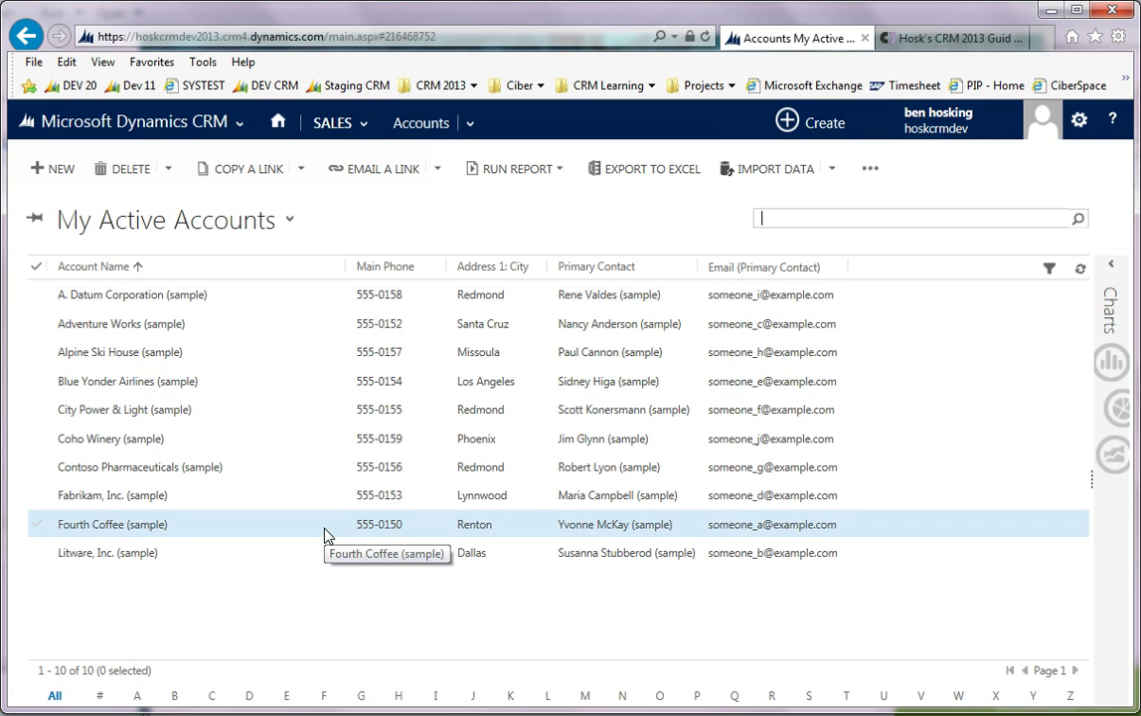
pyautogui.click(144, 440)
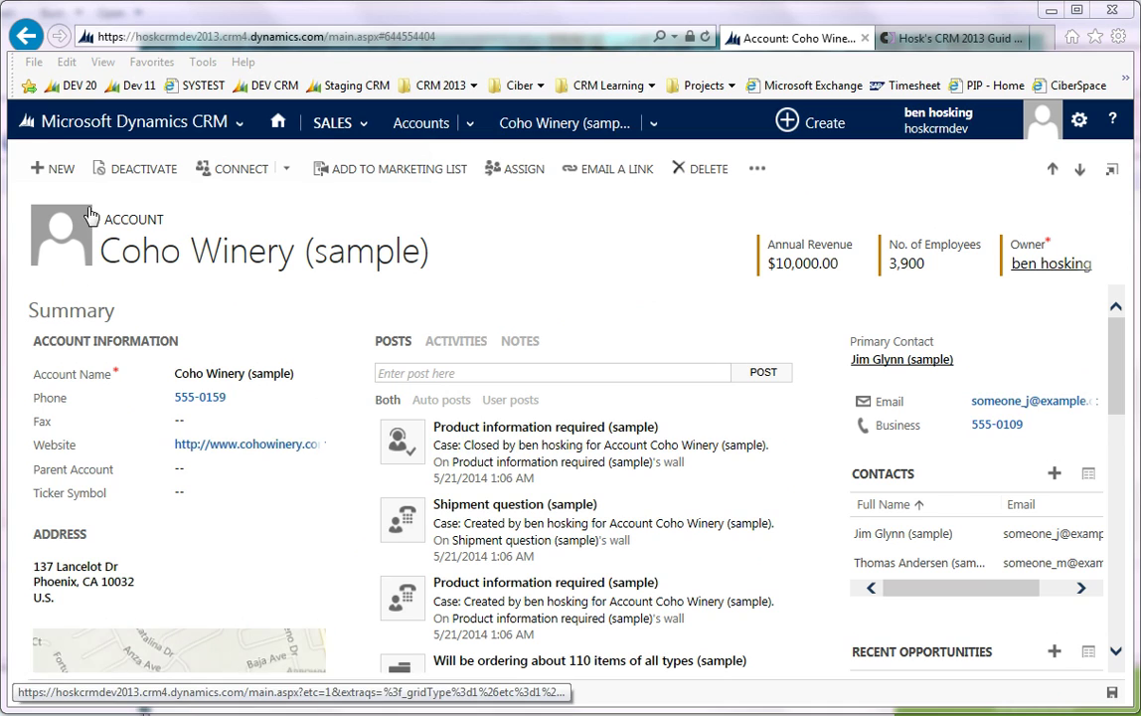
# Run Hosk's Guid Getter on the Coho Winery account and select the GUID in the form notification.
pyautogui.click(756, 169)
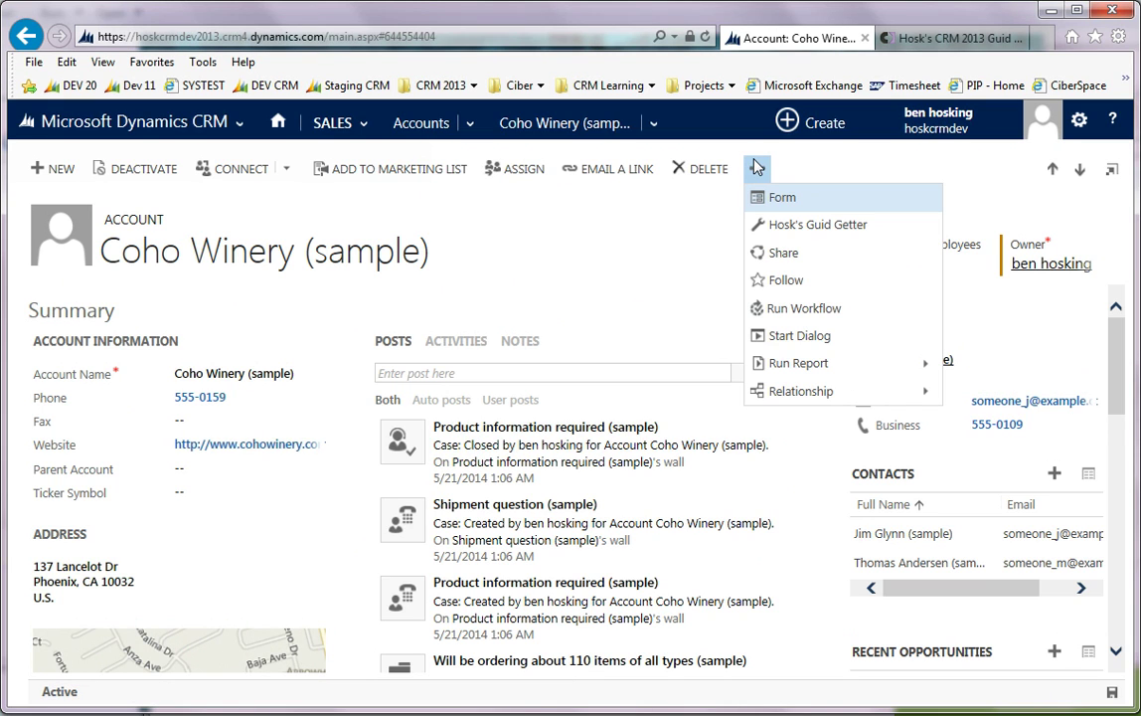
pyautogui.click(814, 235)
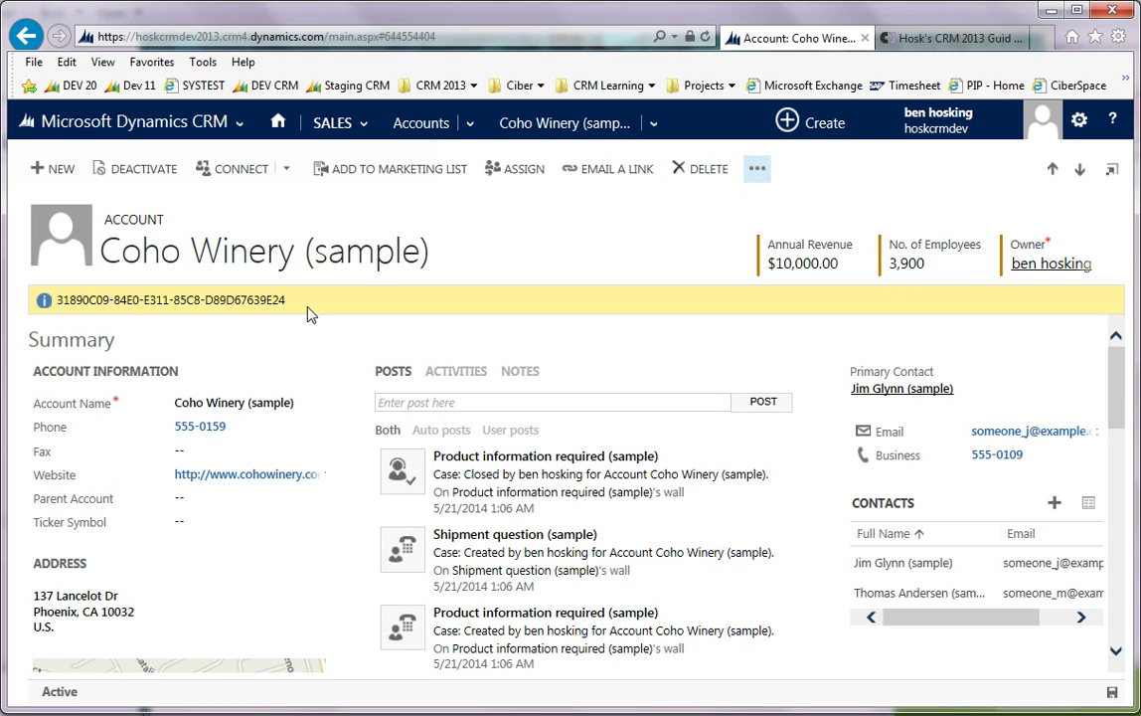
pyautogui.moveTo(299, 300); pyautogui.dragTo(55, 300)
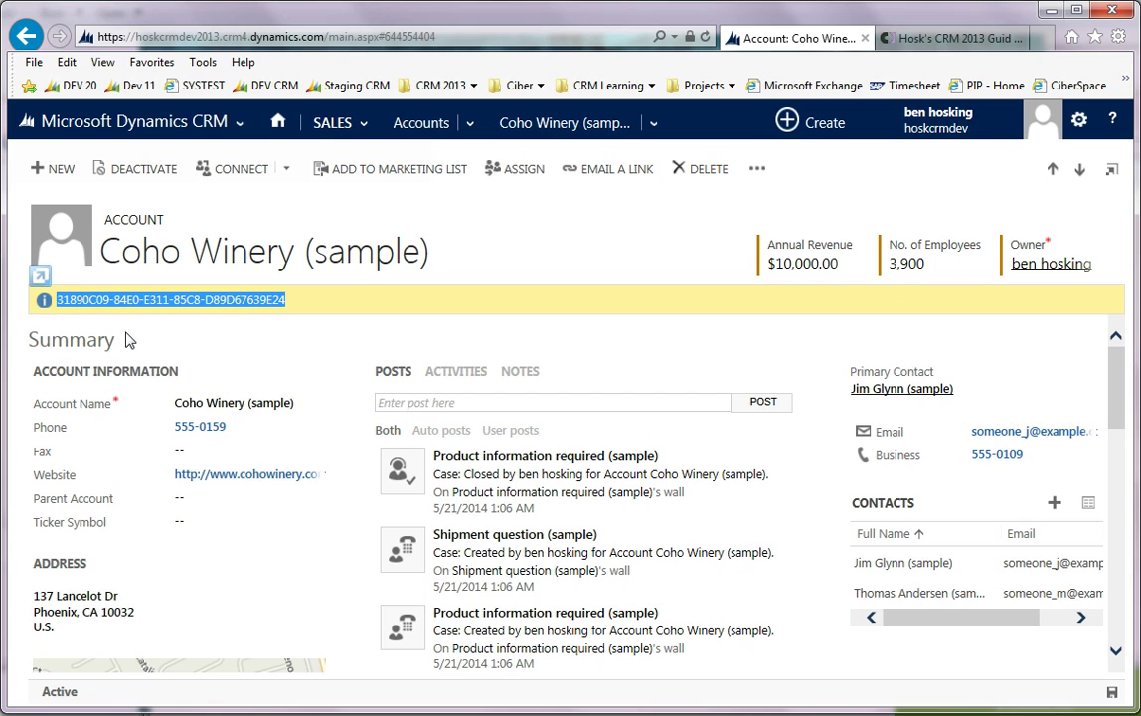
pyautogui.click(237, 125)
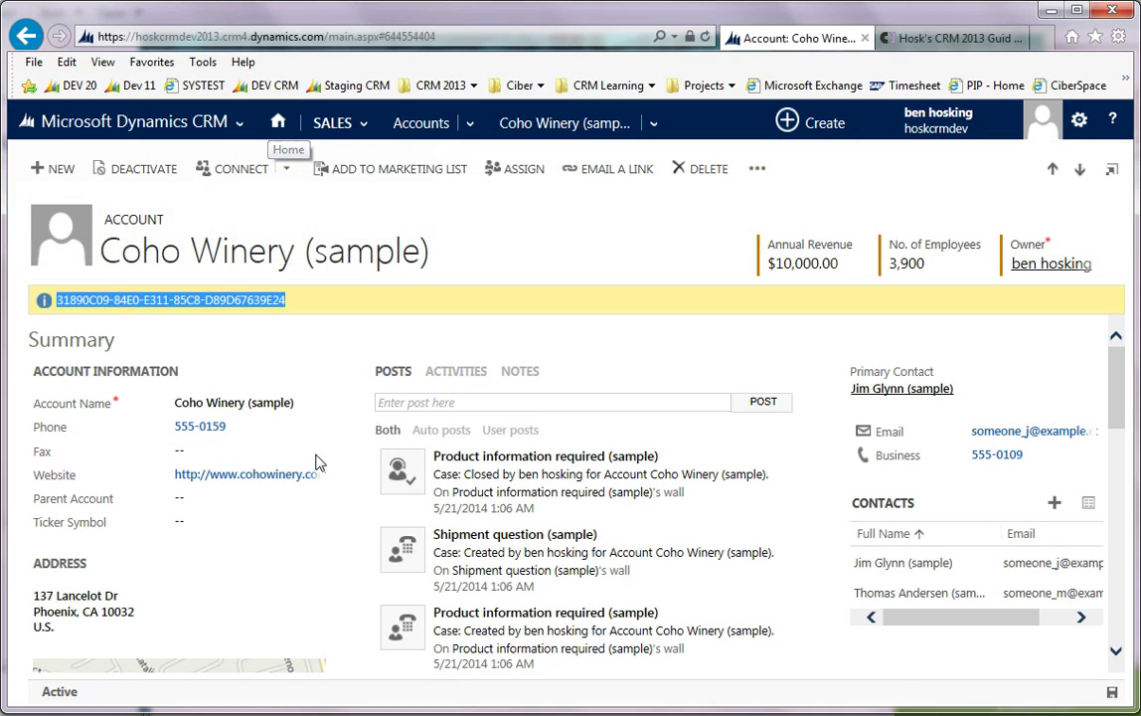
pyautogui.click(218, 407)
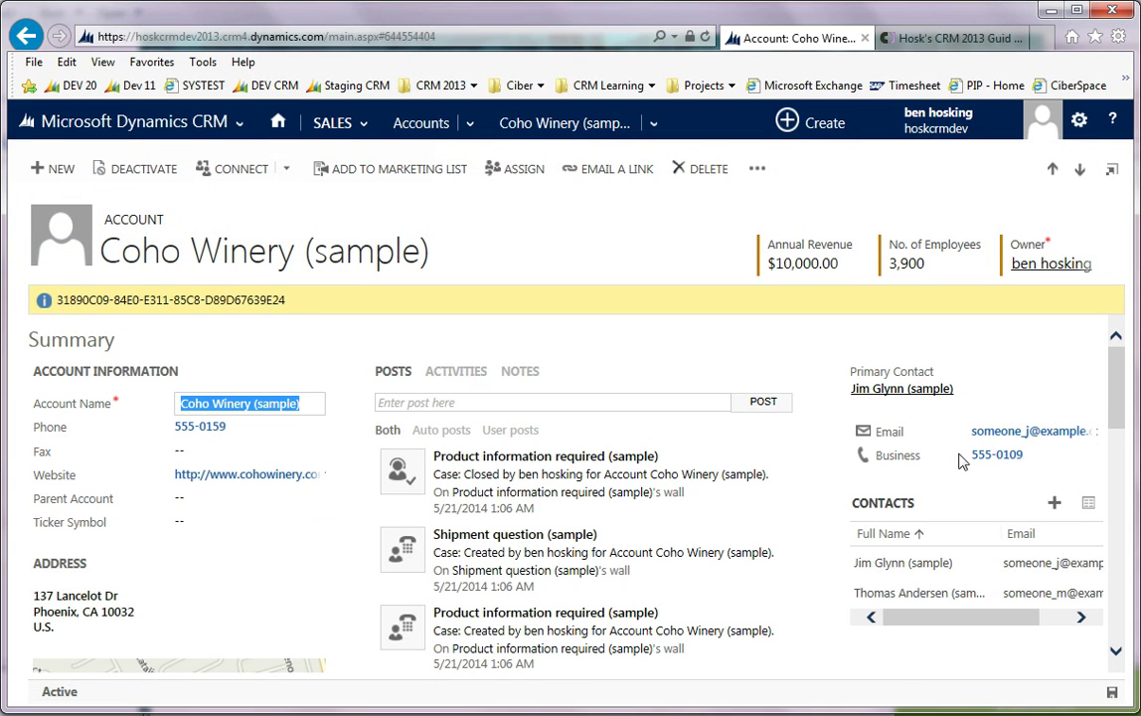
# Open the record of the Coho Winery account's primary contact.
pyautogui.scroll(-2, 930, 460)
pyautogui.scroll(2, 935, 448)
pyautogui.click(909, 391)
pyautogui.click(910, 392)
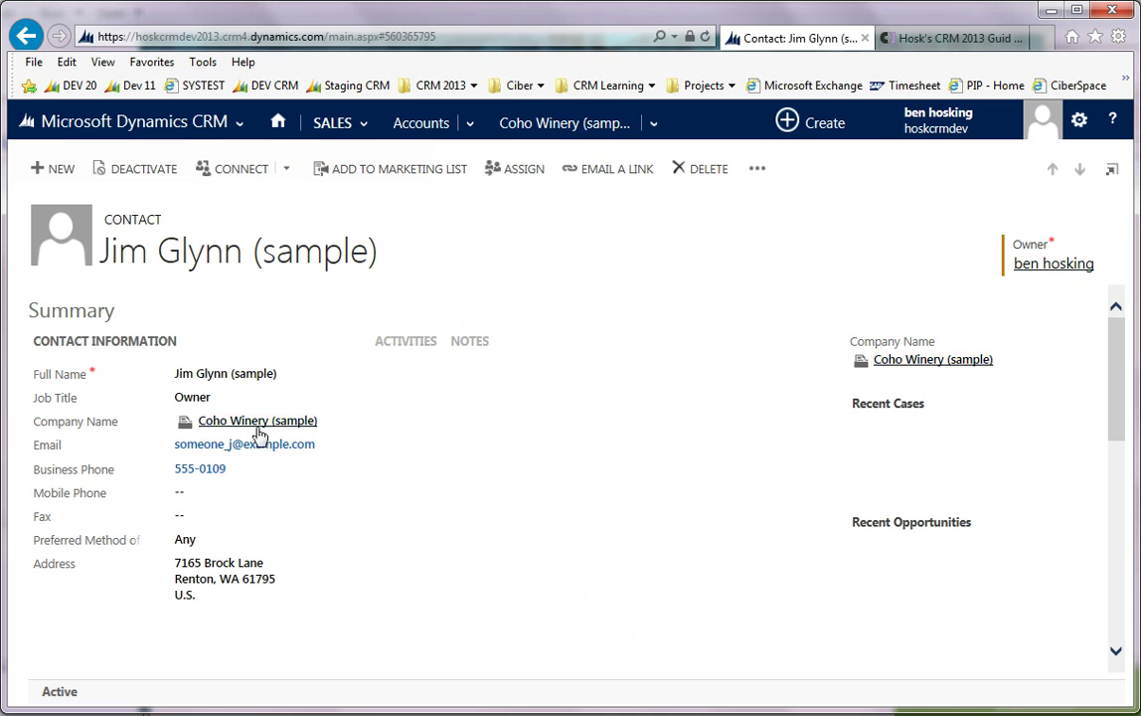
pyautogui.click(642, 123)
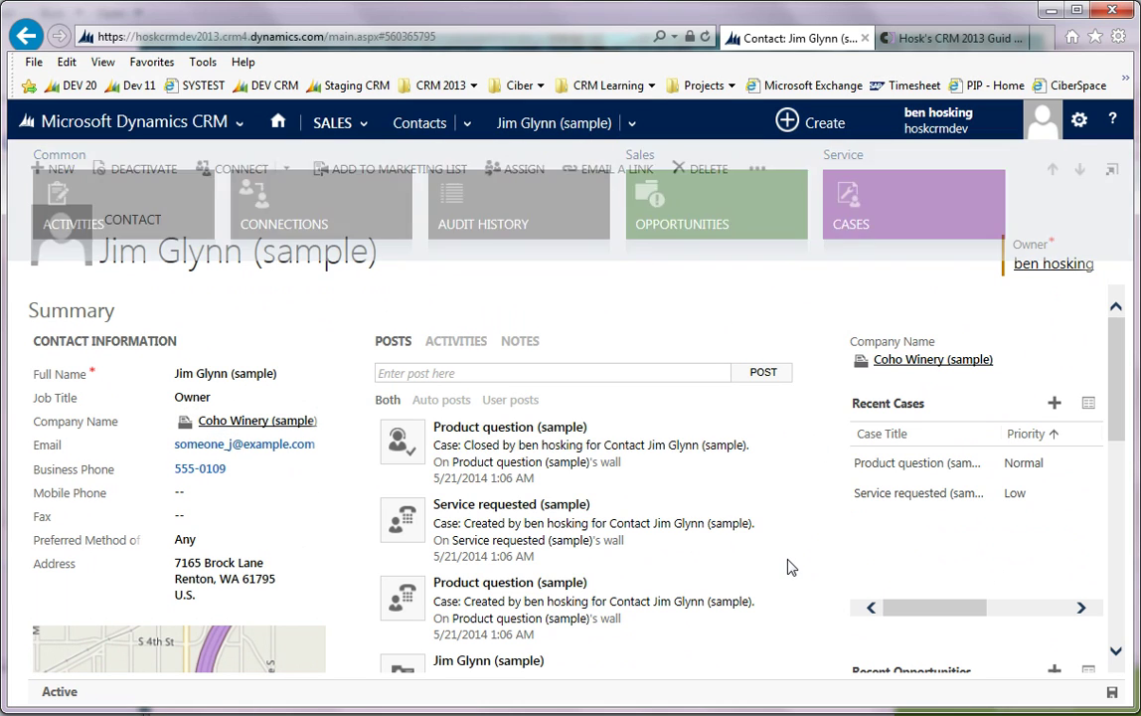
# Run Hosk's Guid Getter on the contact record and highlight the GUID in its notification.
pyautogui.click(764, 177)
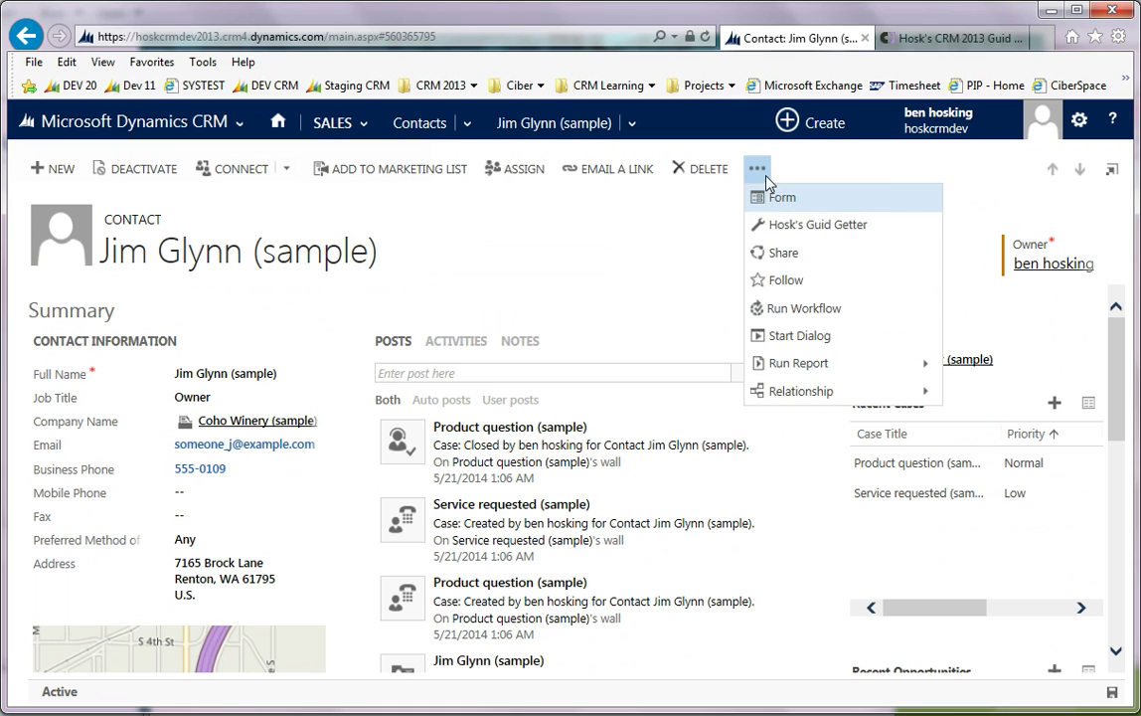
pyautogui.click(800, 227)
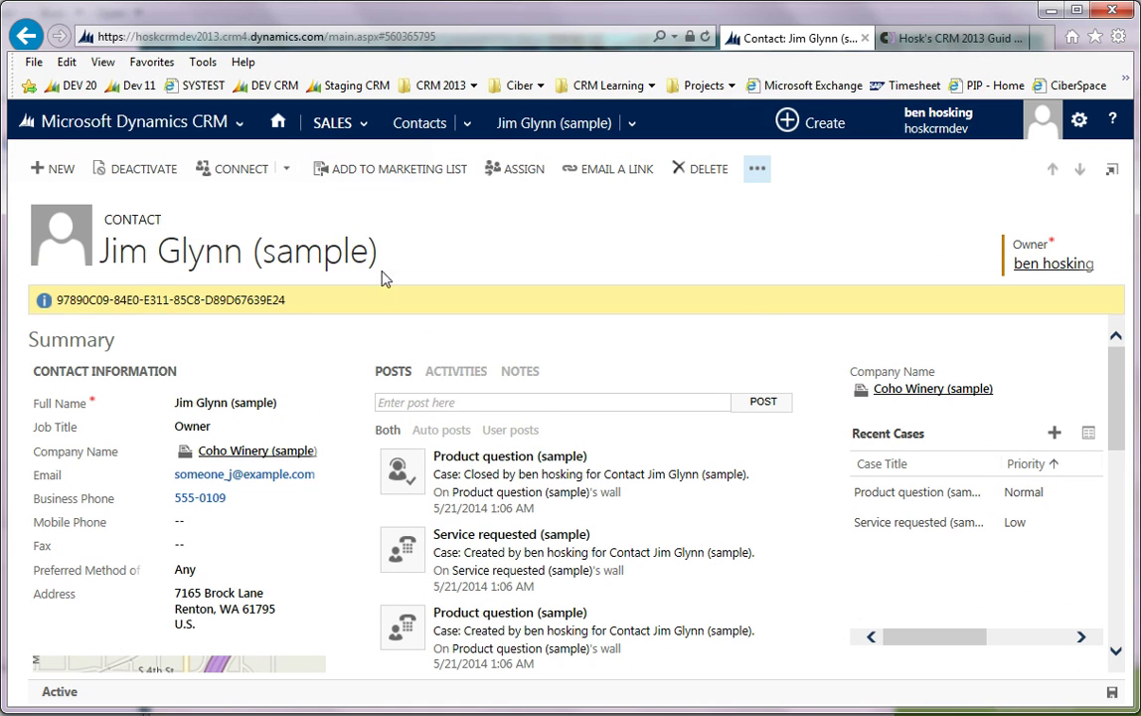
pyautogui.moveTo(290, 301); pyautogui.dragTo(40, 300)
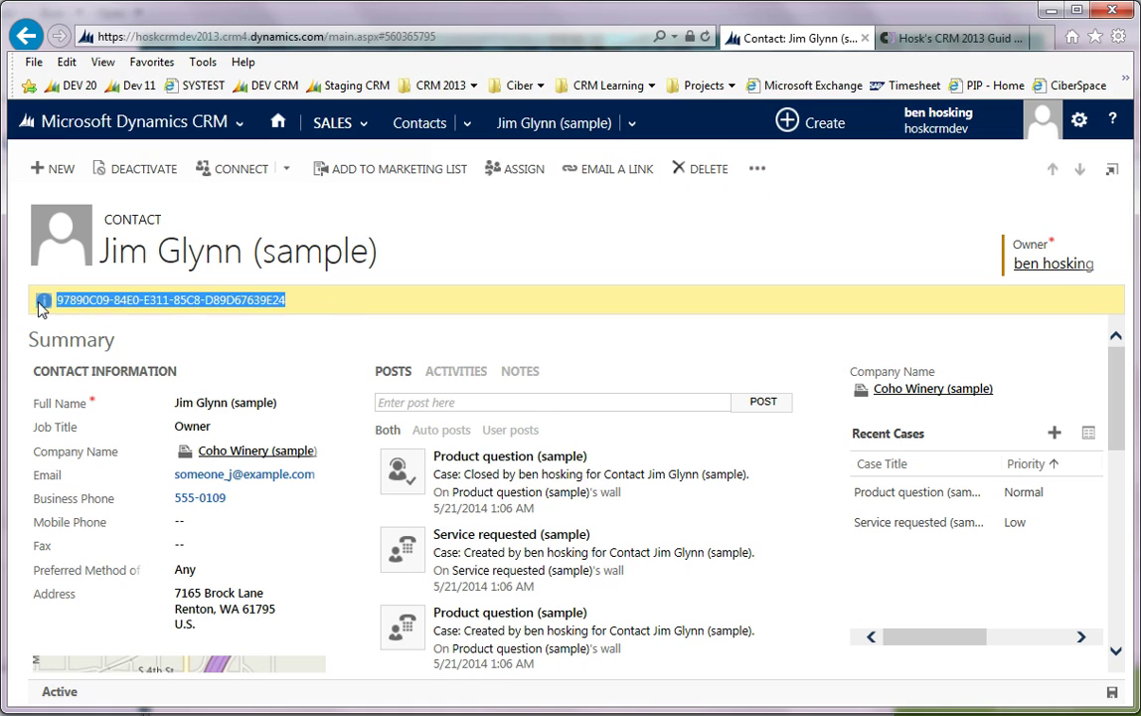
pyautogui.click(413, 347)
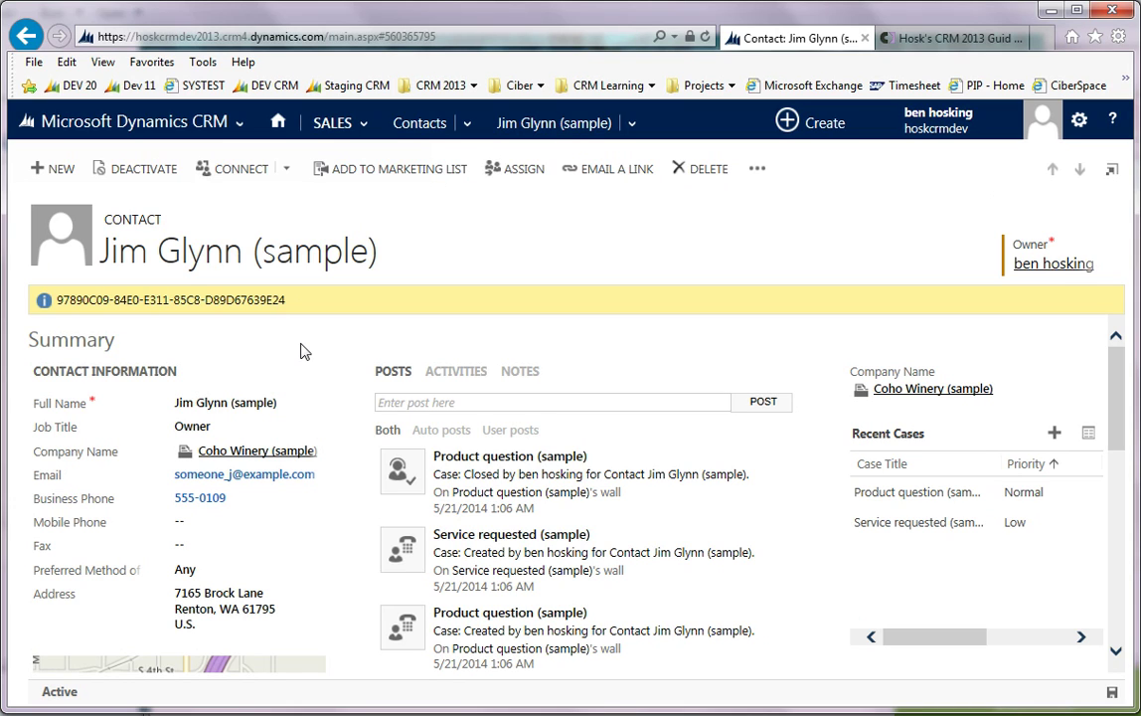
# Copy the contact's GUID from the form notification.
pyautogui.moveTo(287, 300); pyautogui.dragTo(68, 303)
pyautogui.rightClick(70, 302)
pyautogui.click(111, 329)
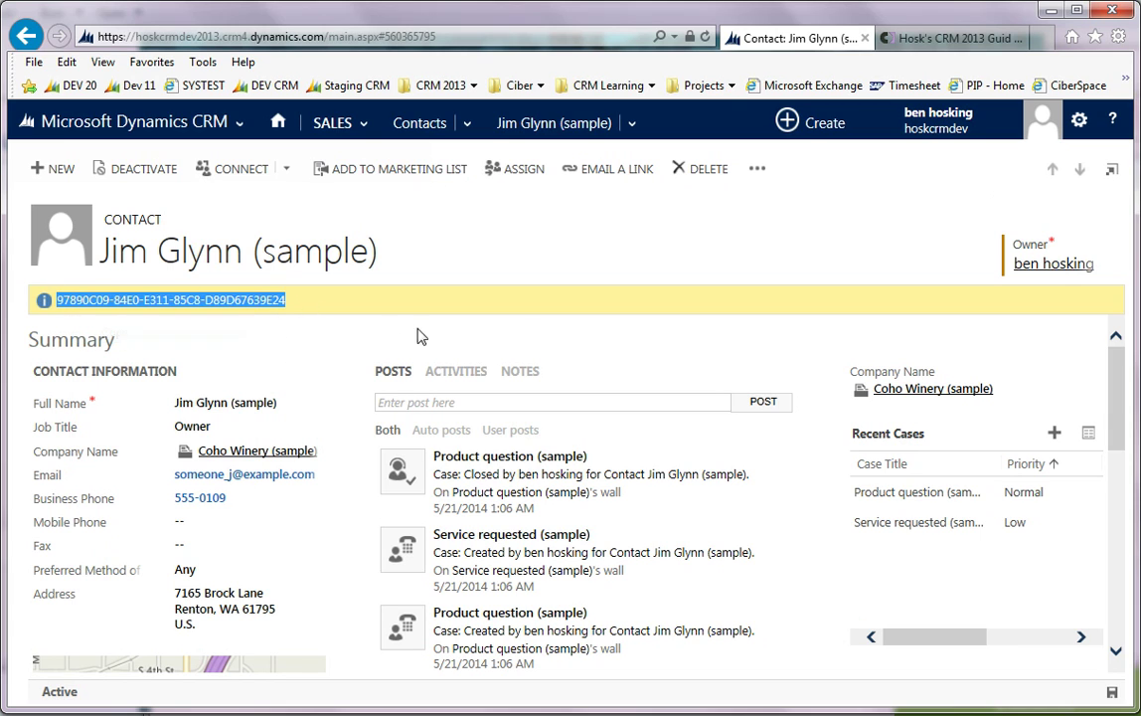
pyautogui.click(529, 336)
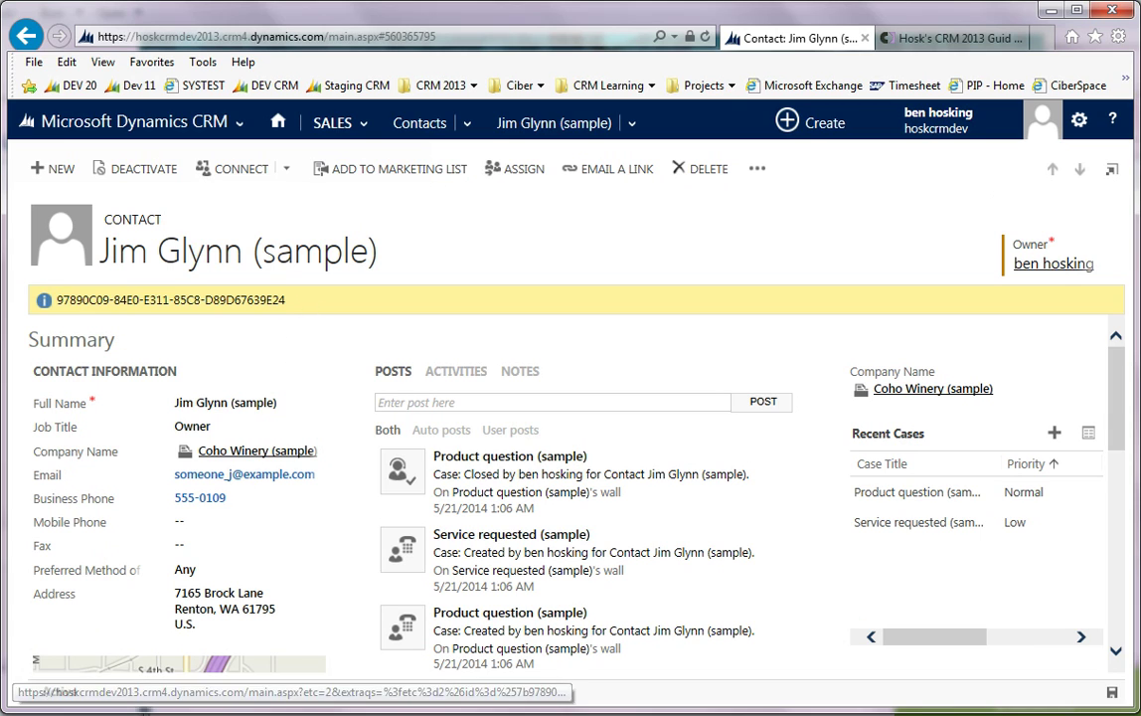